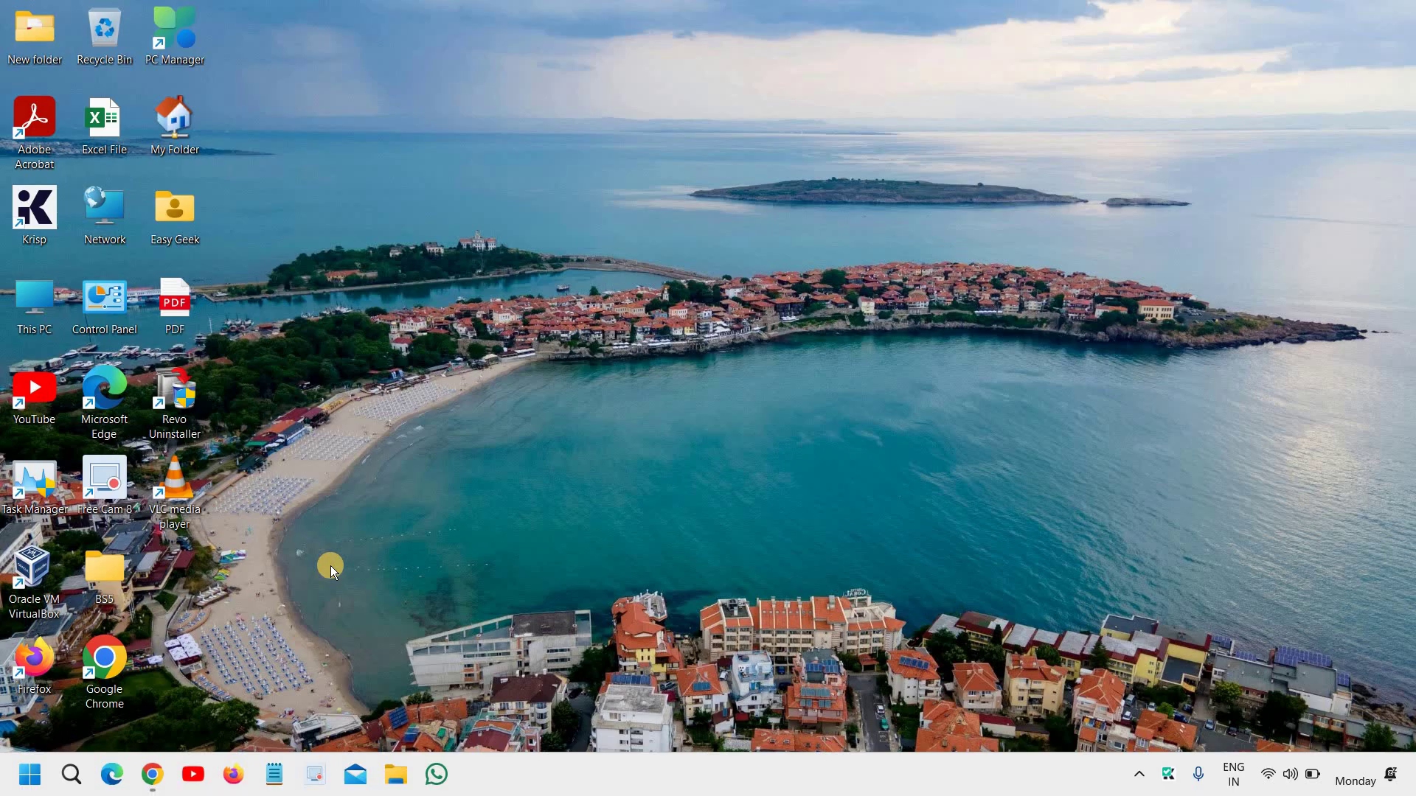
# Step: Open Device Manager from the Start button's quick-link menu
pyautogui.rightClick(25, 779)
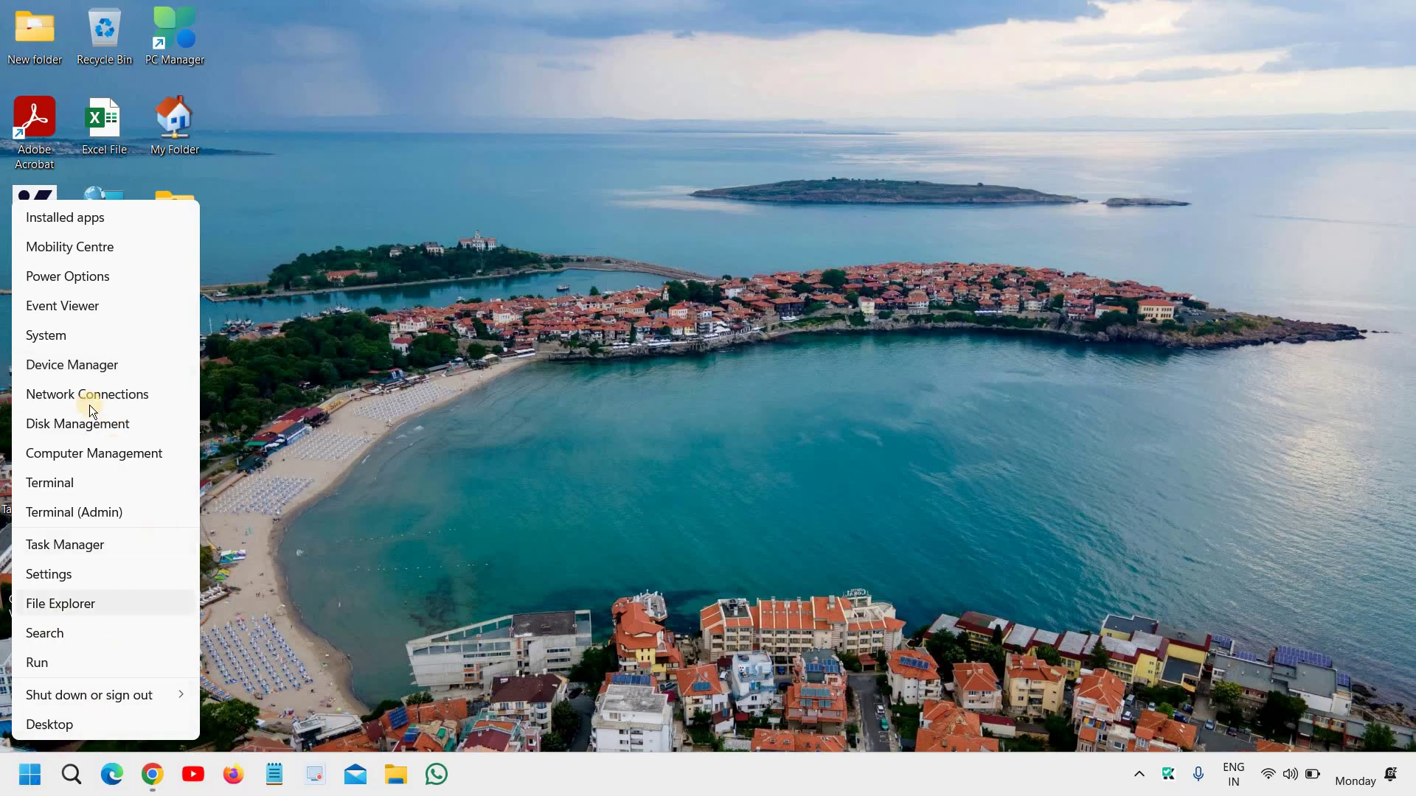
pyautogui.click(85, 368)
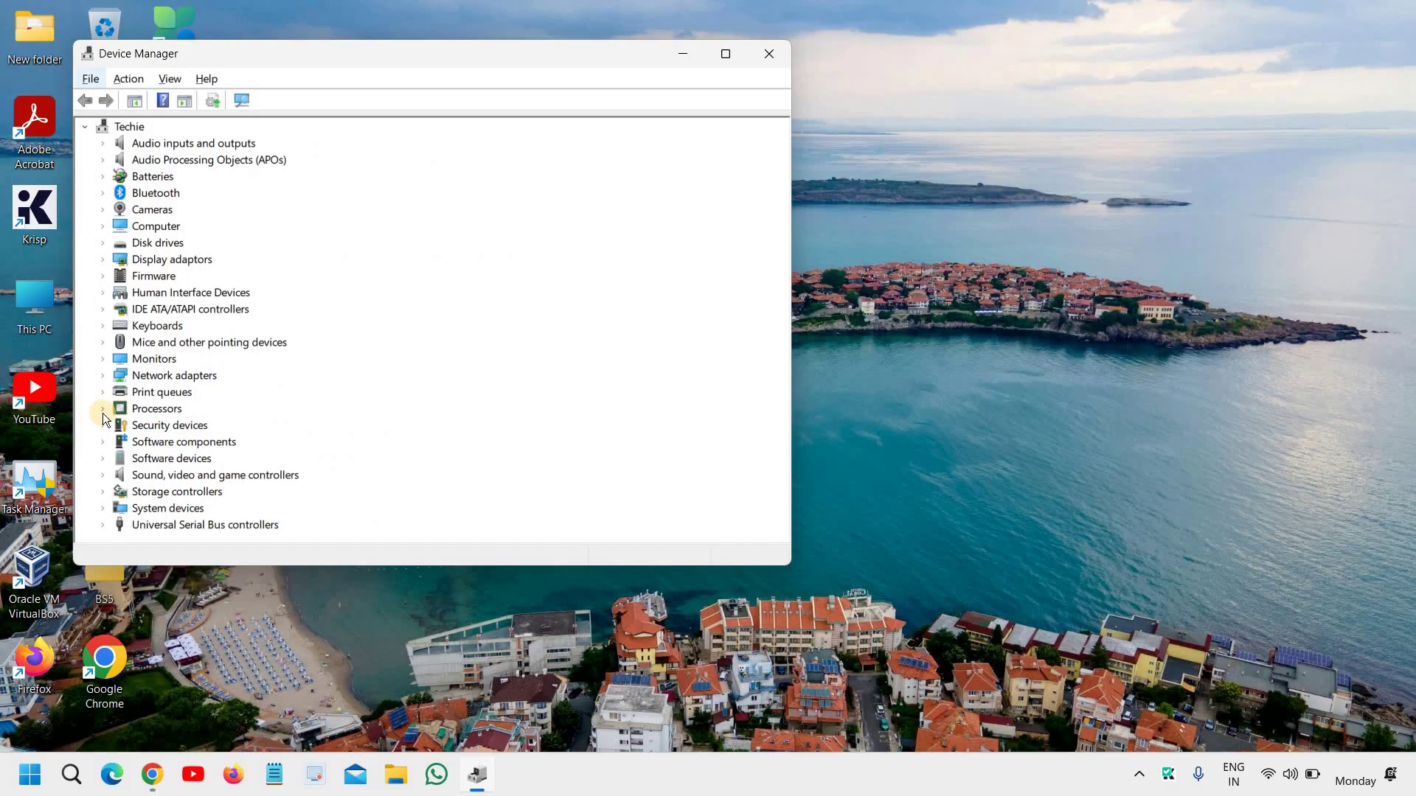
# Step: Expand Processors and Display adaptors, and select the Intel(R) UHD Graphics adapter
pyautogui.click(103, 409)
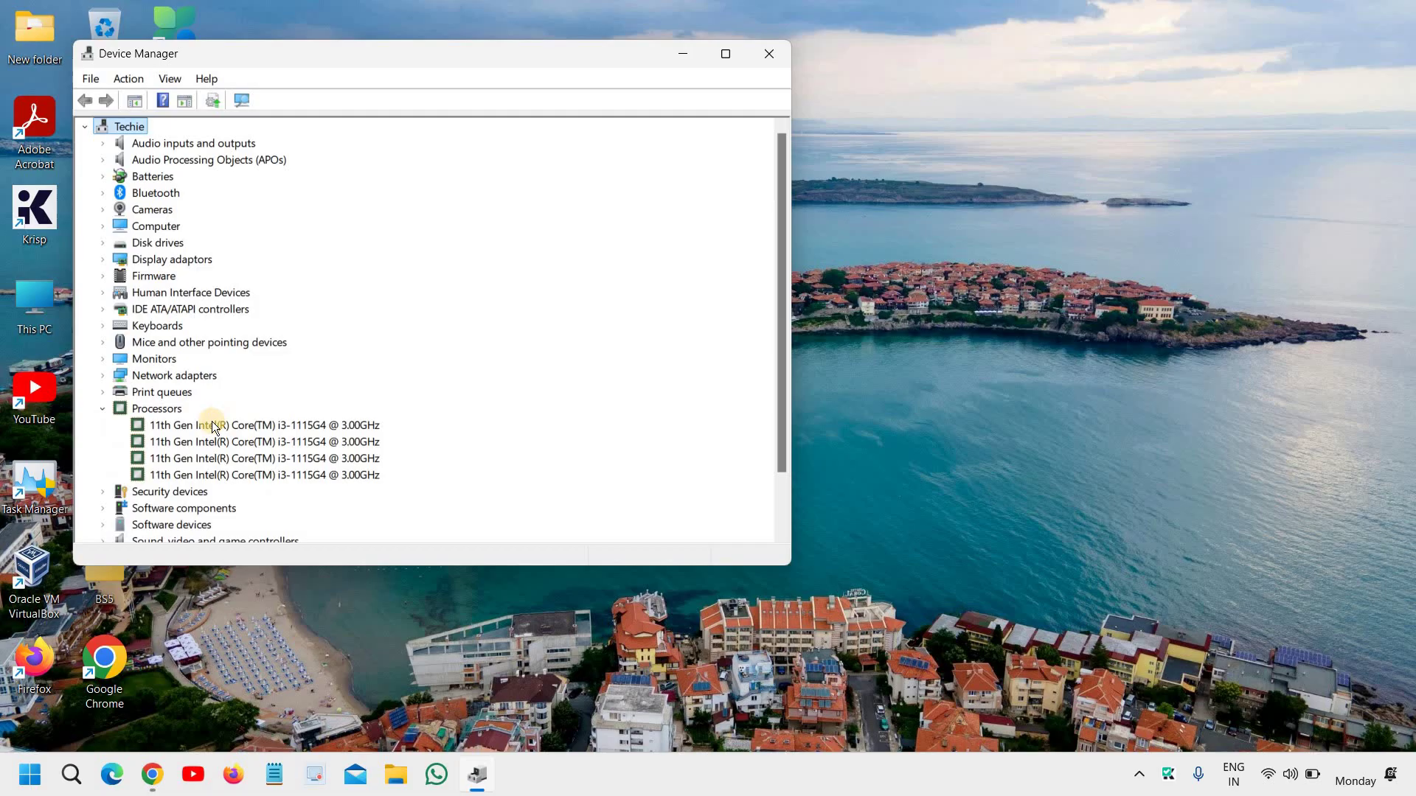
pyautogui.click(217, 427)
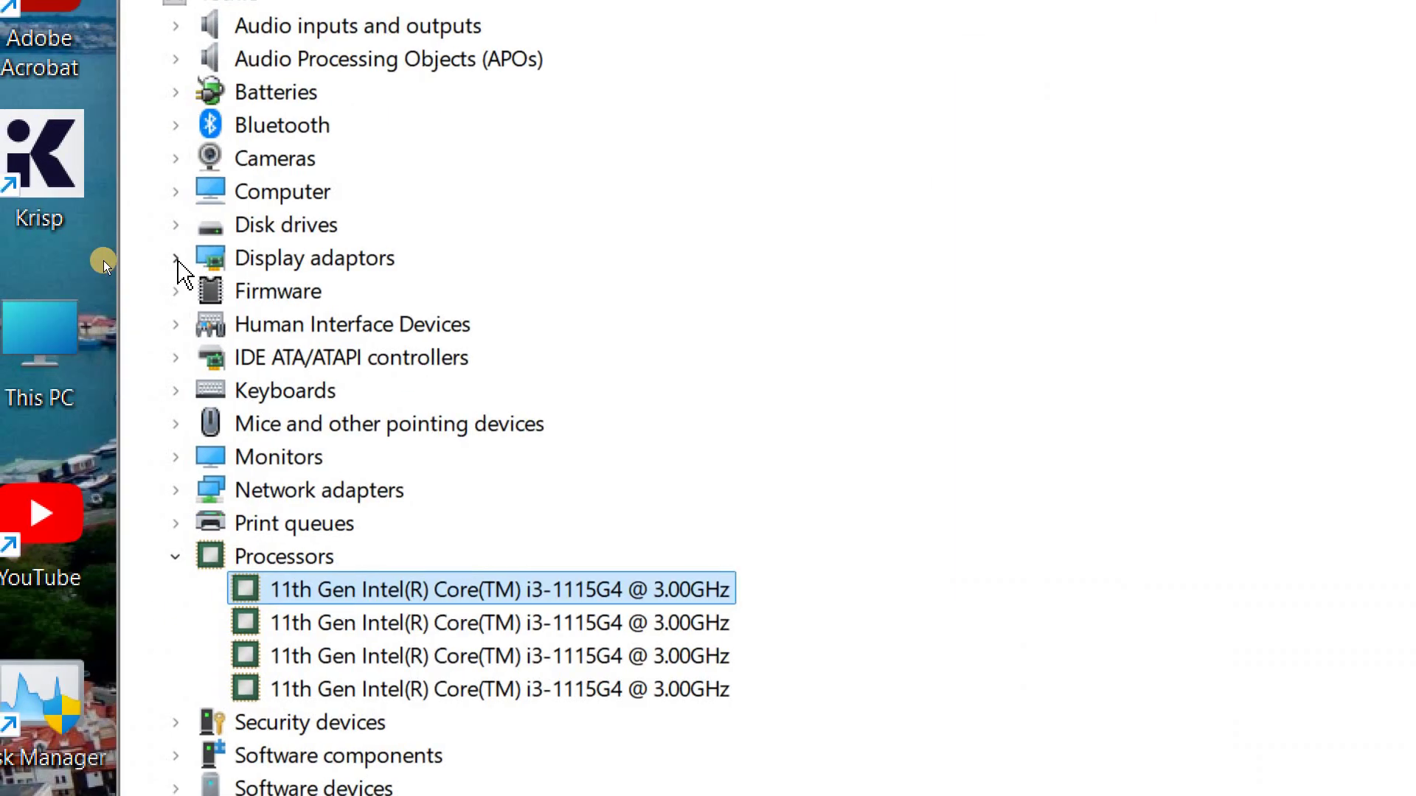
pyautogui.click(176, 258)
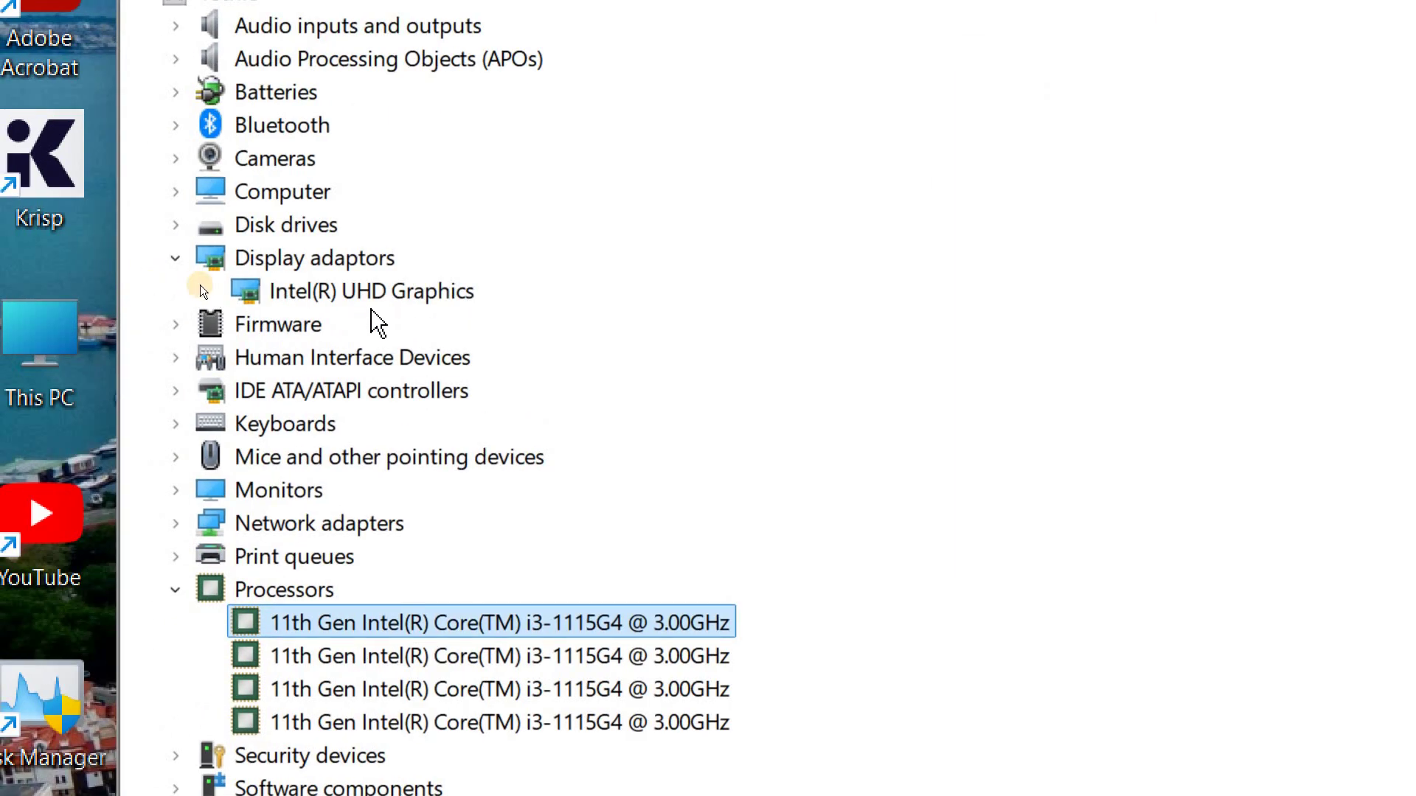
pyautogui.click(370, 301)
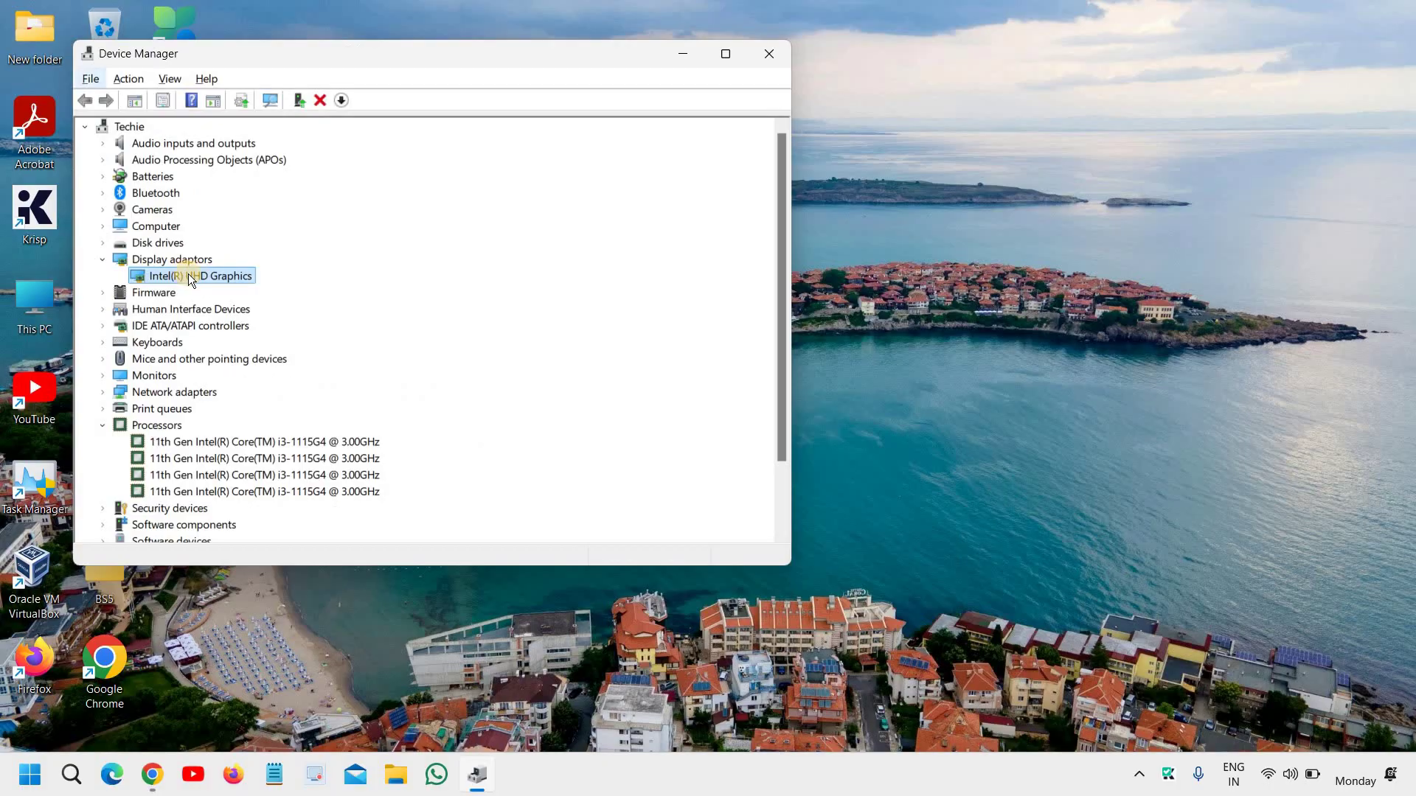
pyautogui.rightClick(189, 277)
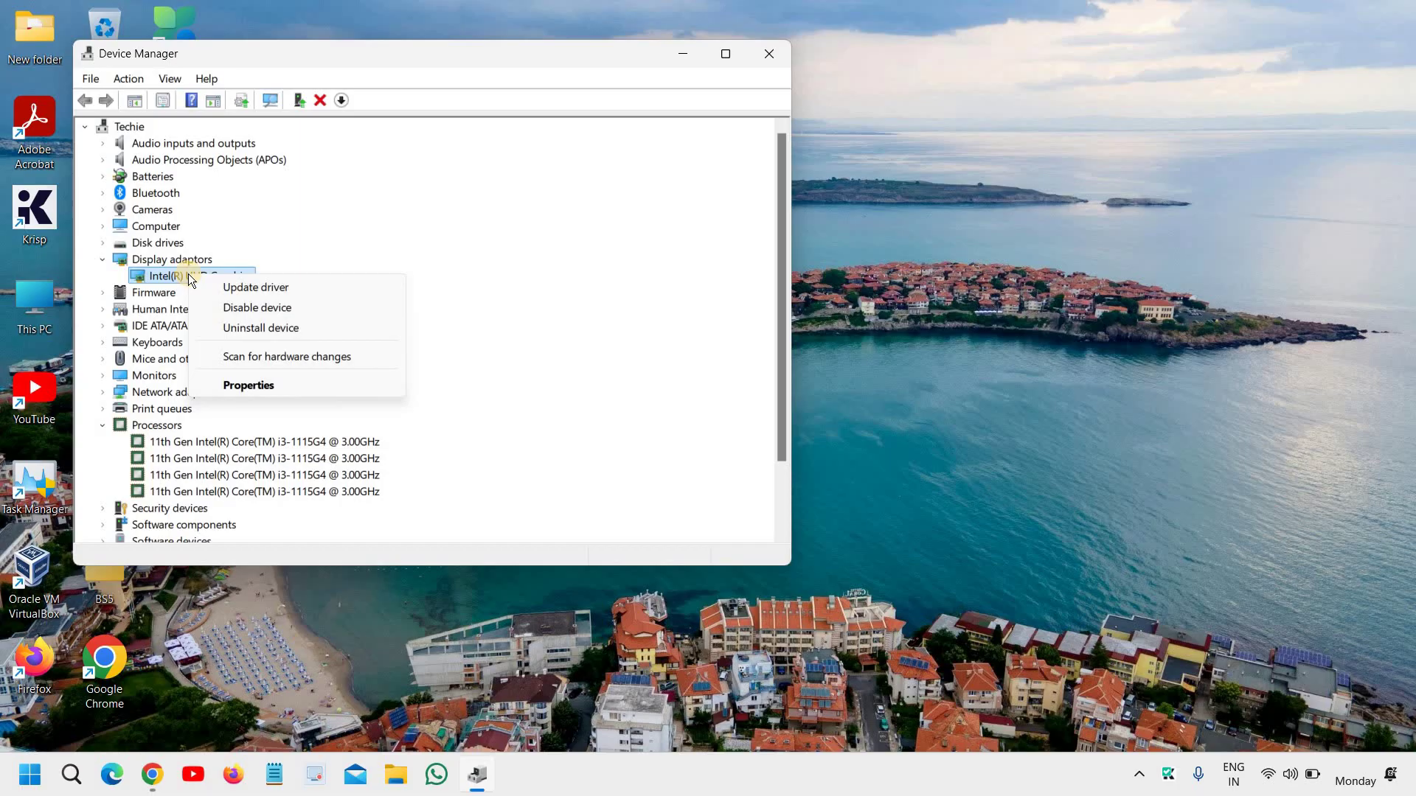
pyautogui.click(250, 389)
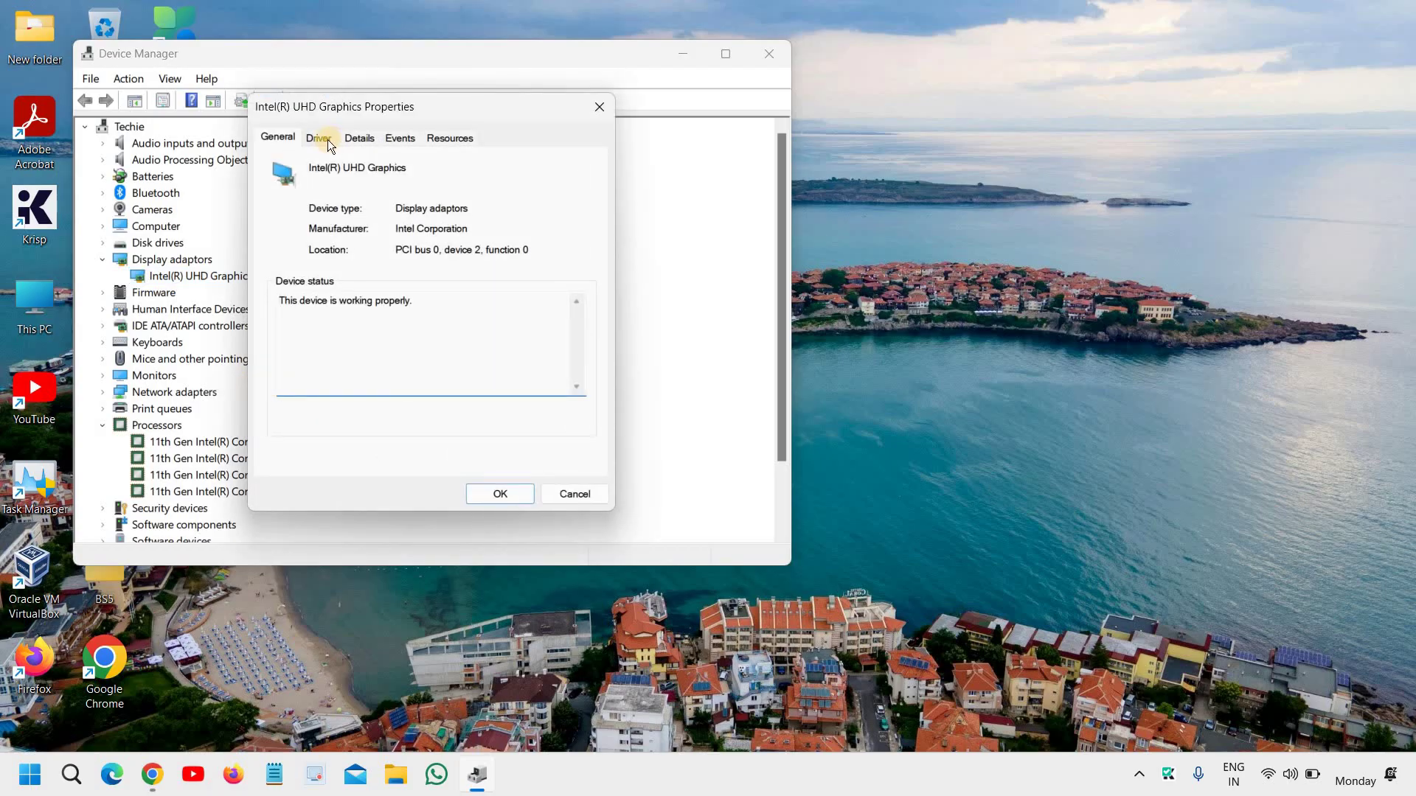
pyautogui.click(318, 138)
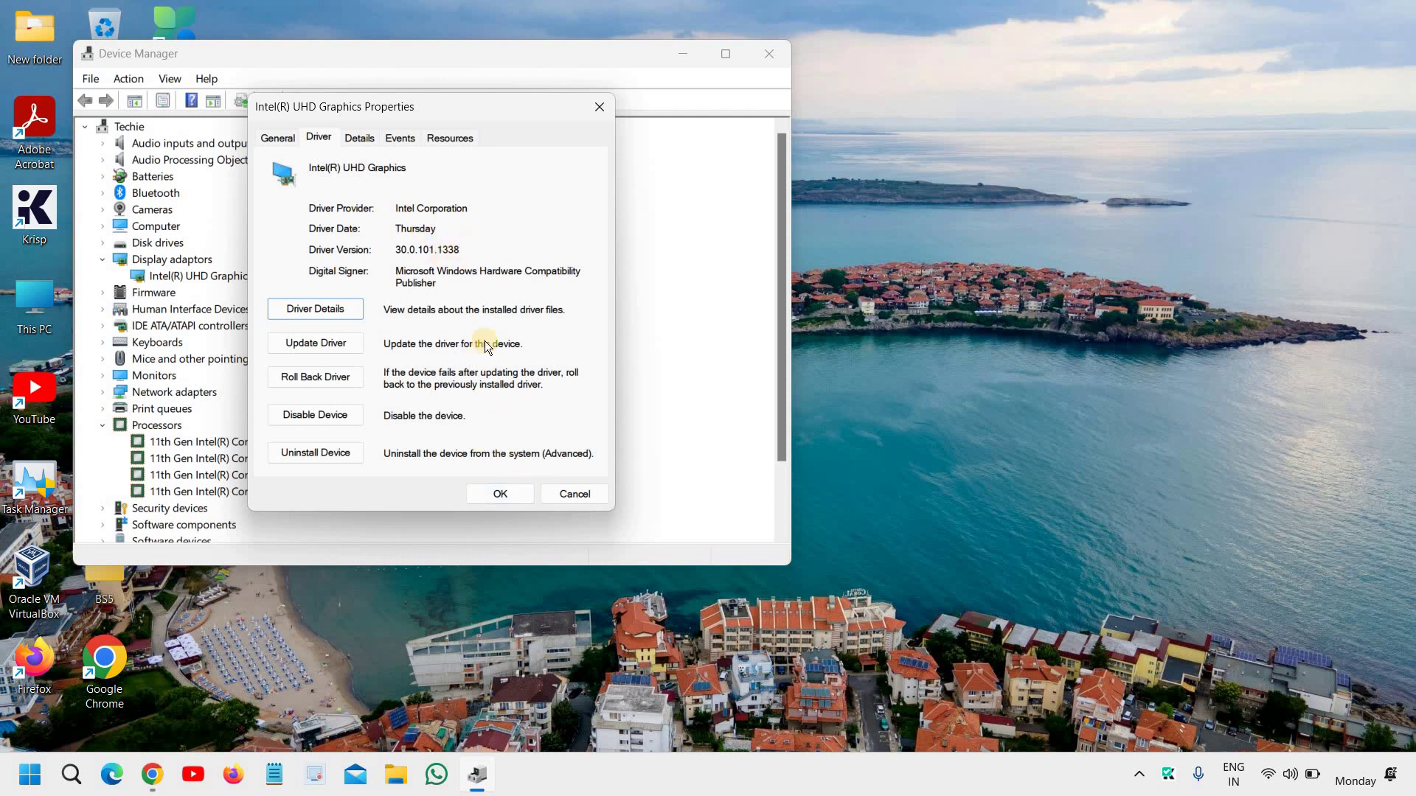
pyautogui.click(577, 494)
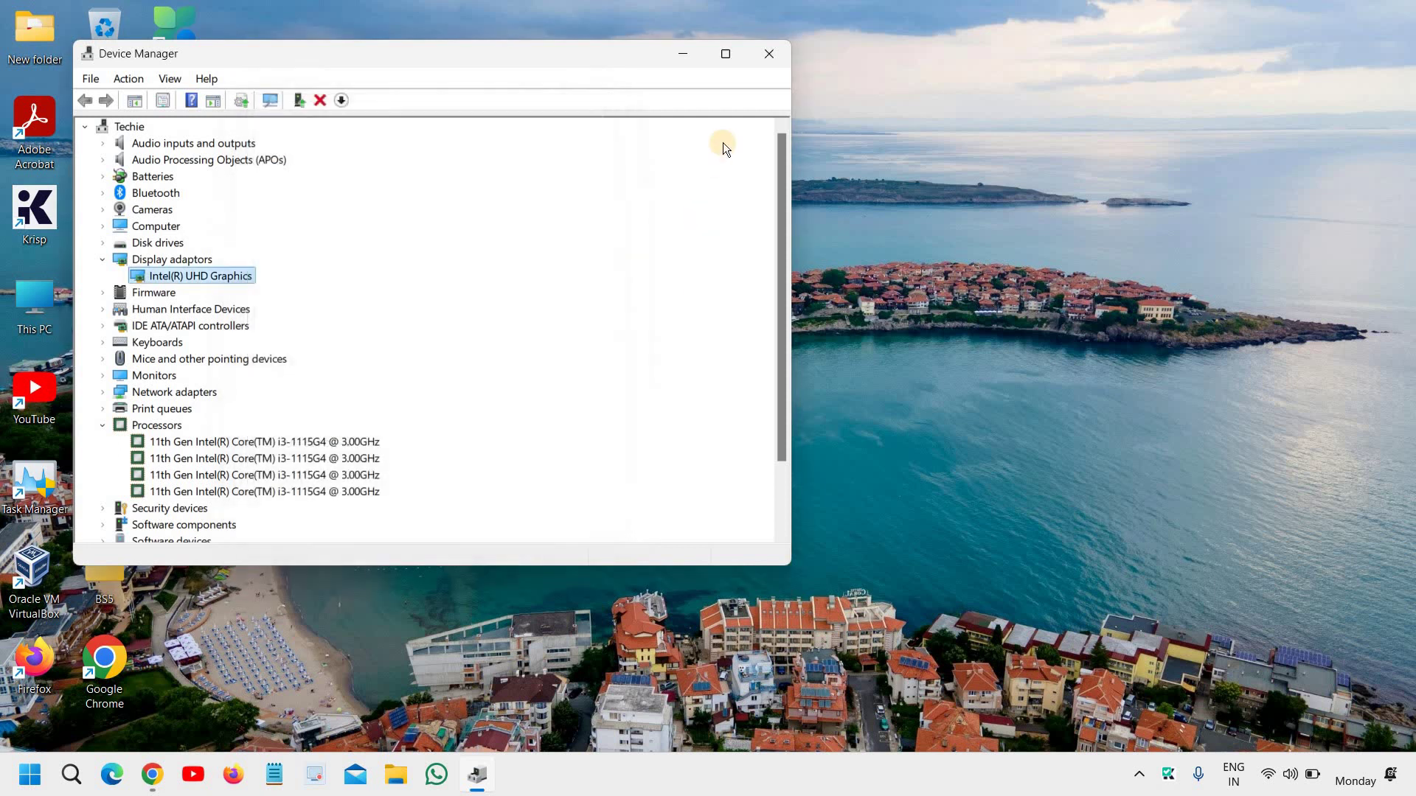
# Step: Bring the Intel graphics drivers list page in Chrome to the front
pyautogui.click(152, 774)
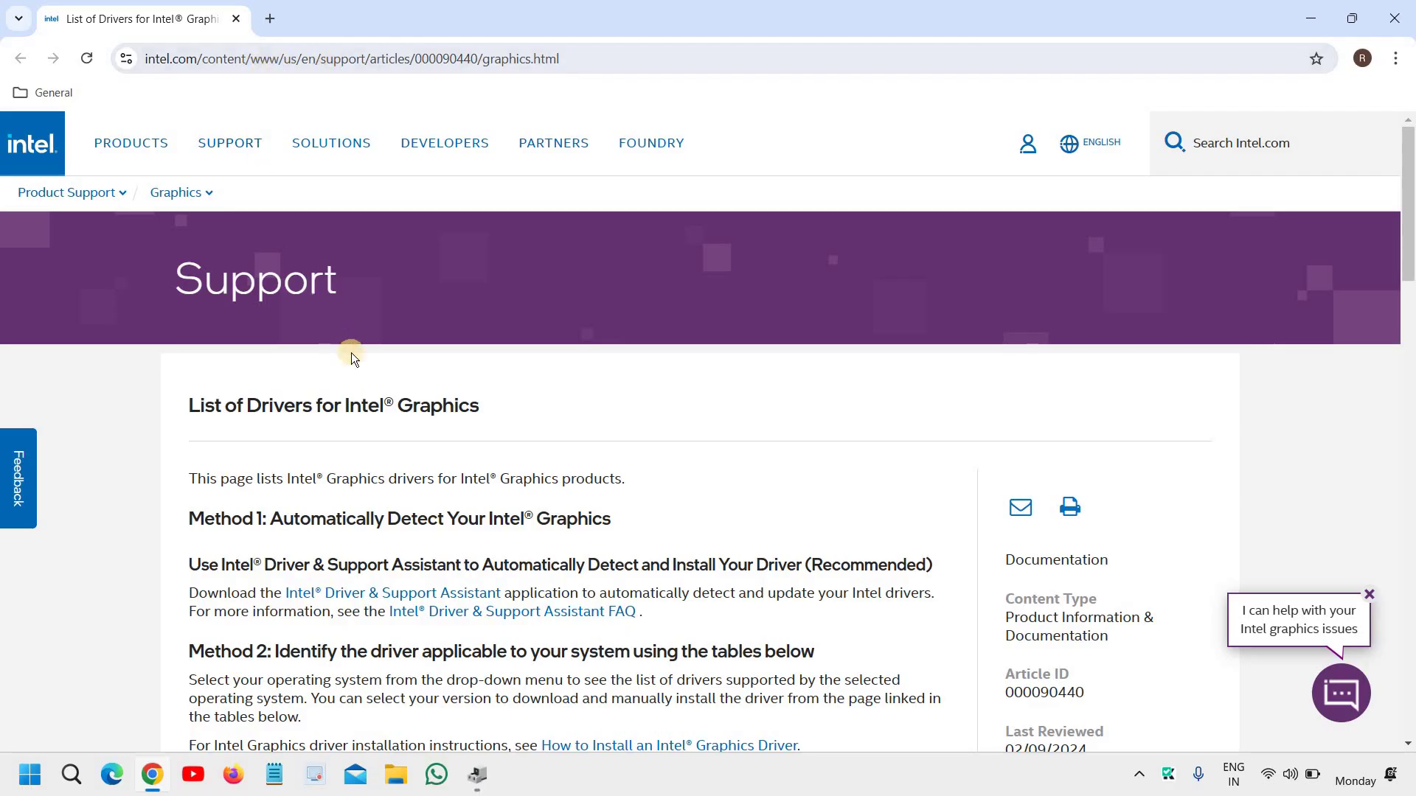
pyautogui.scroll(-2, 351, 353)
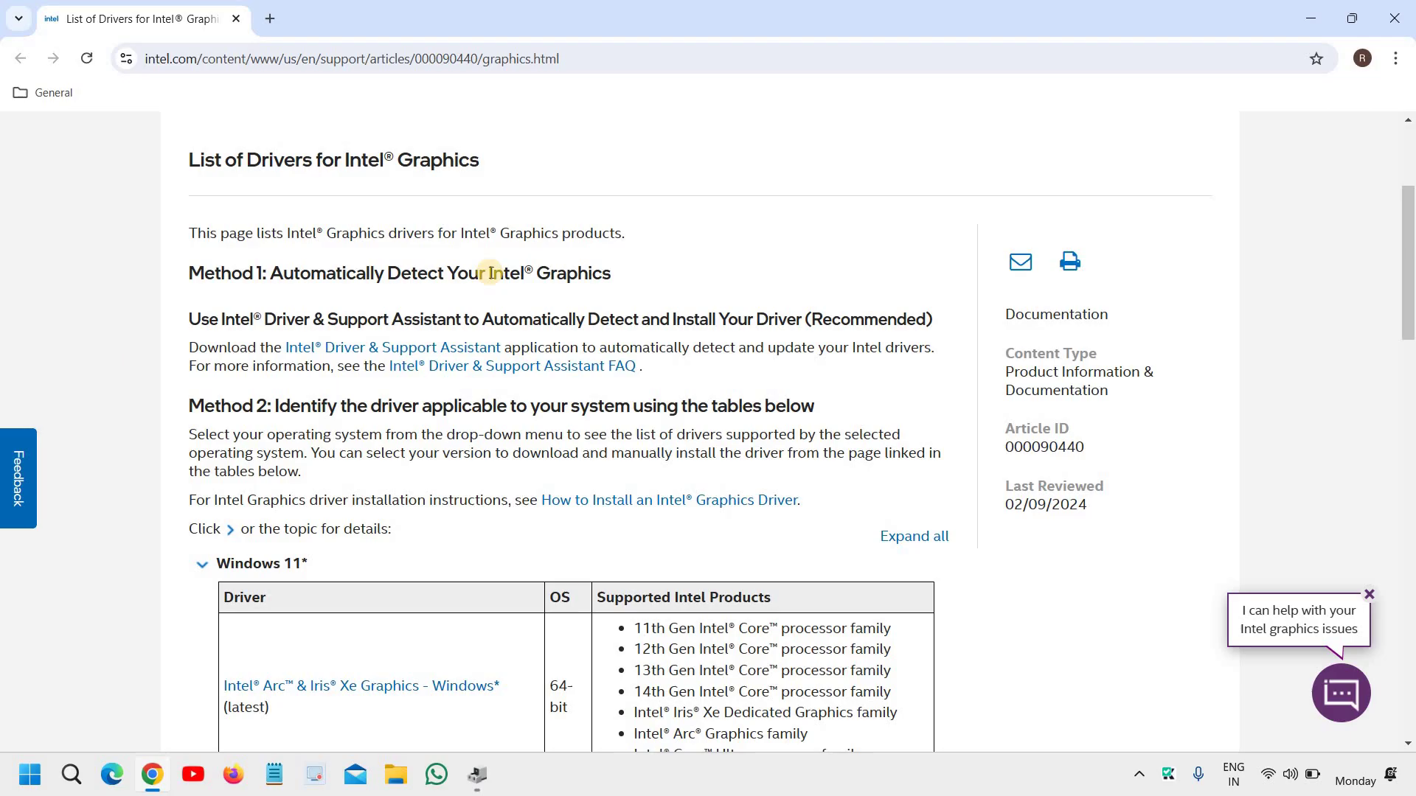
pyautogui.scroll(-2, 487, 272)
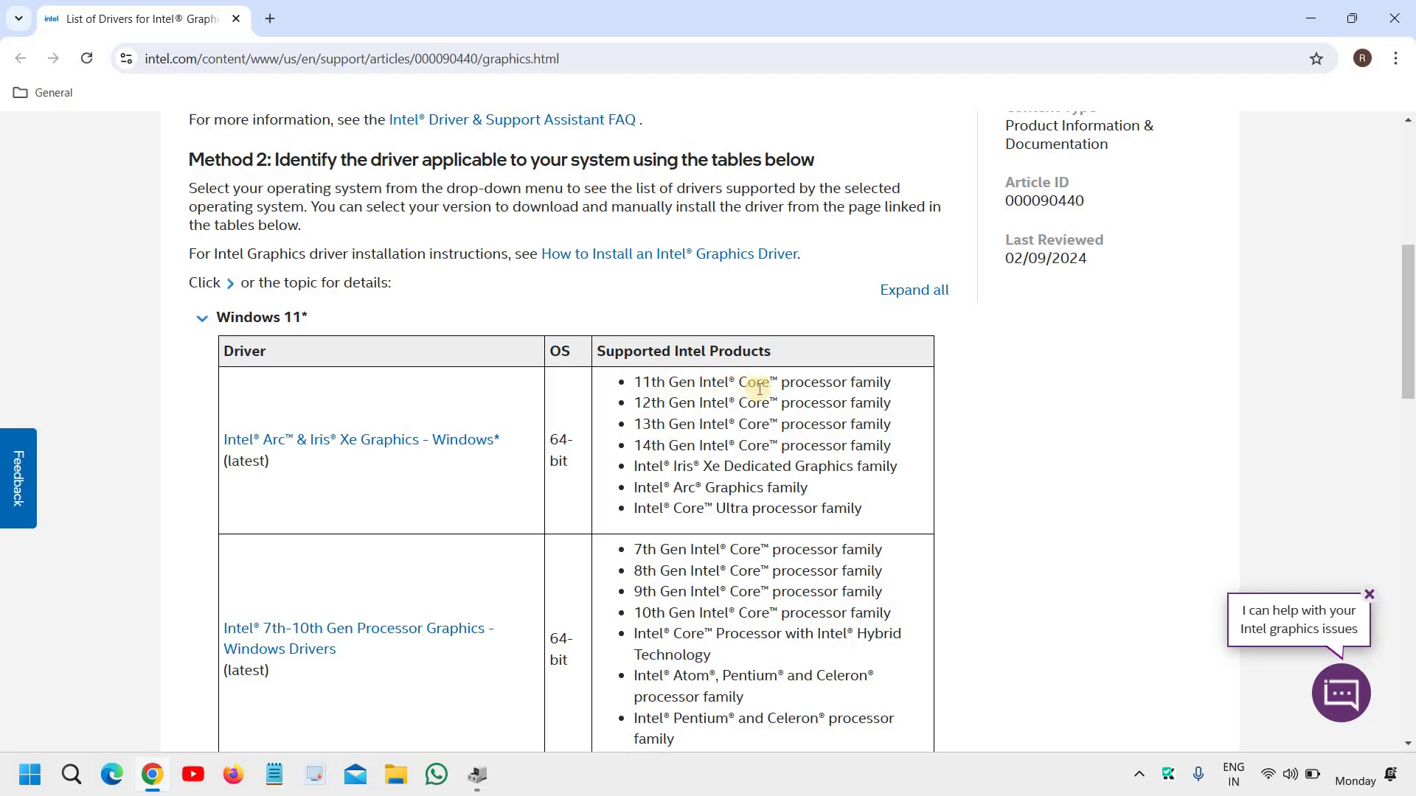
pyautogui.scroll(-1, 720, 488)
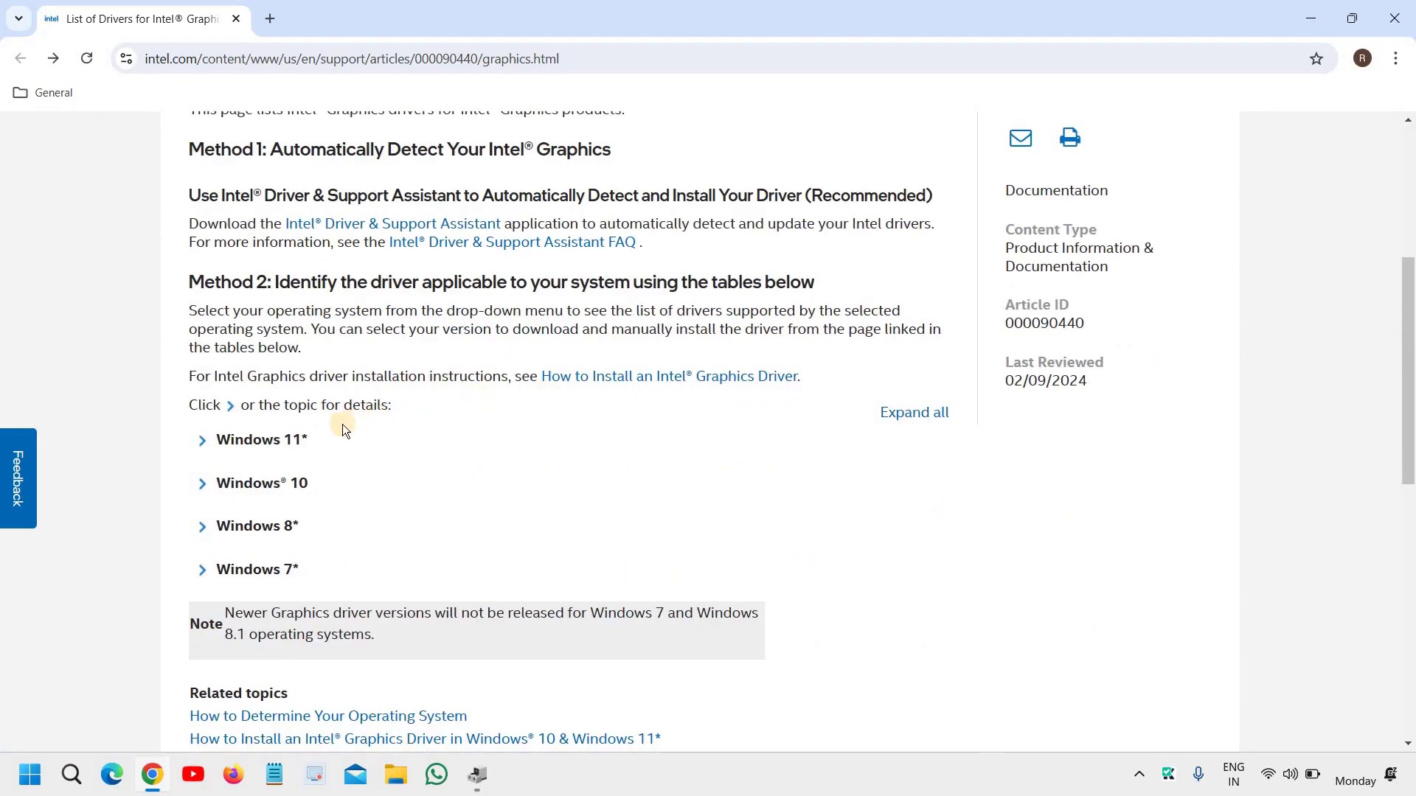
# Step: Review the Windows 11 and 10 driver tables, then minimize Chrome and close Device Manager
pyautogui.click(280, 447)
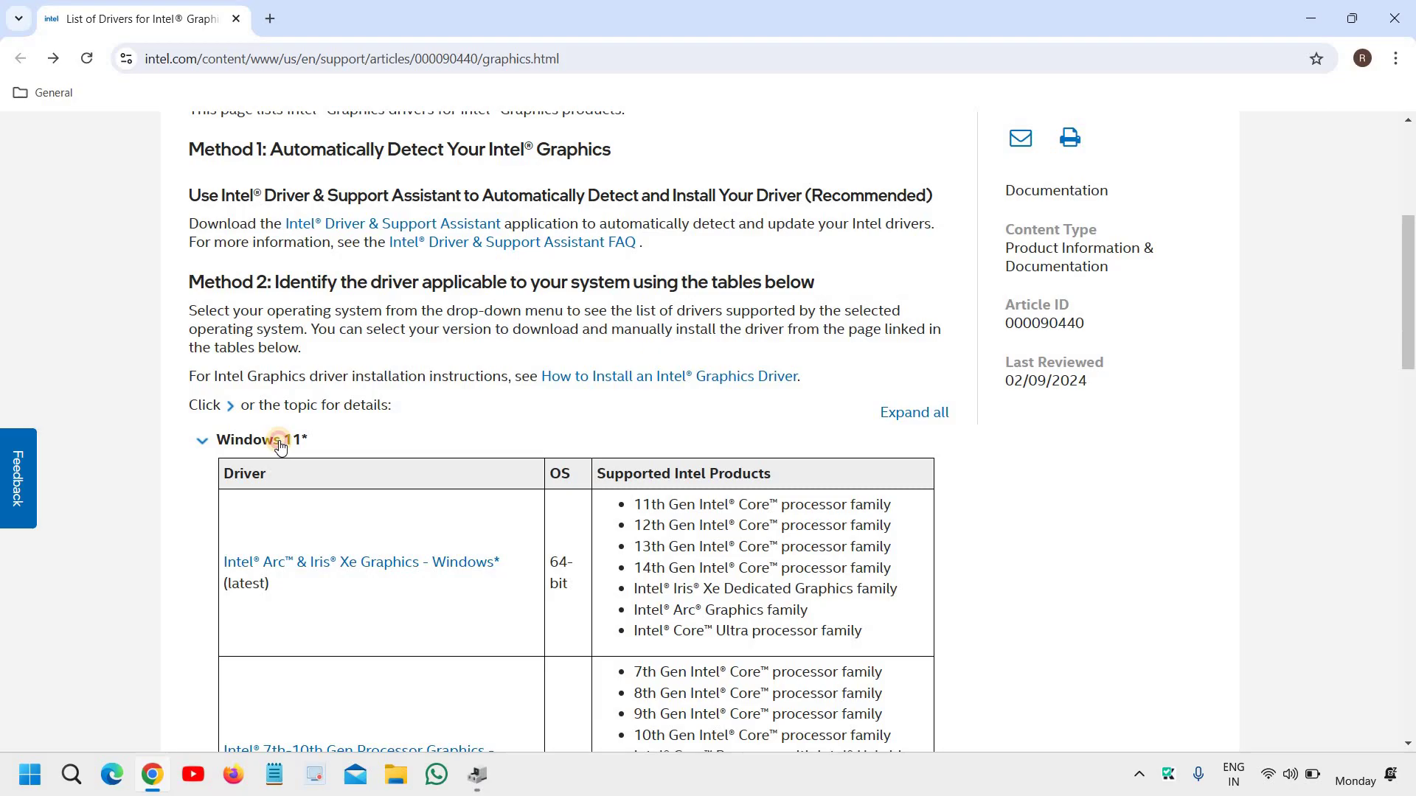
pyautogui.click(280, 447)
pyautogui.click(280, 490)
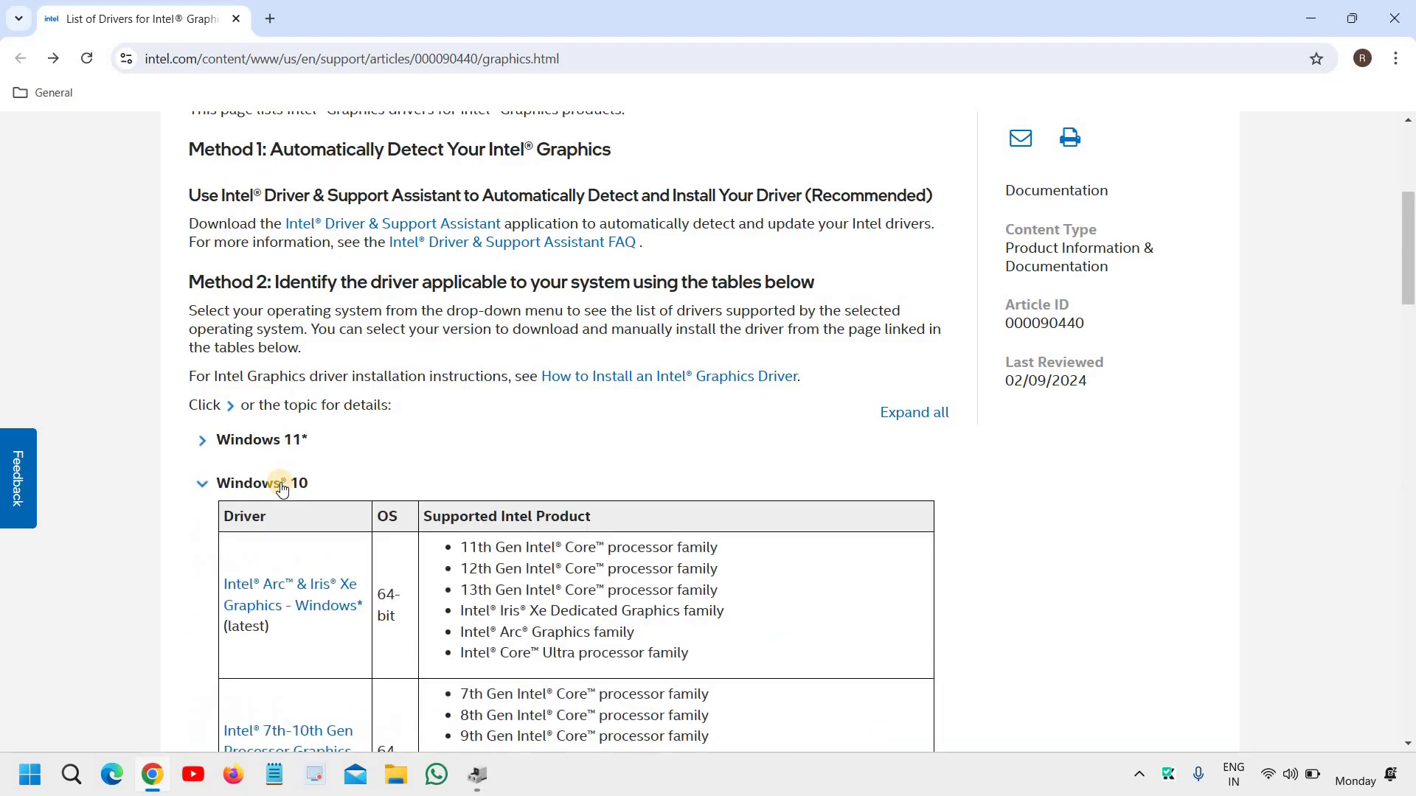
pyautogui.scroll(-2, 280, 489)
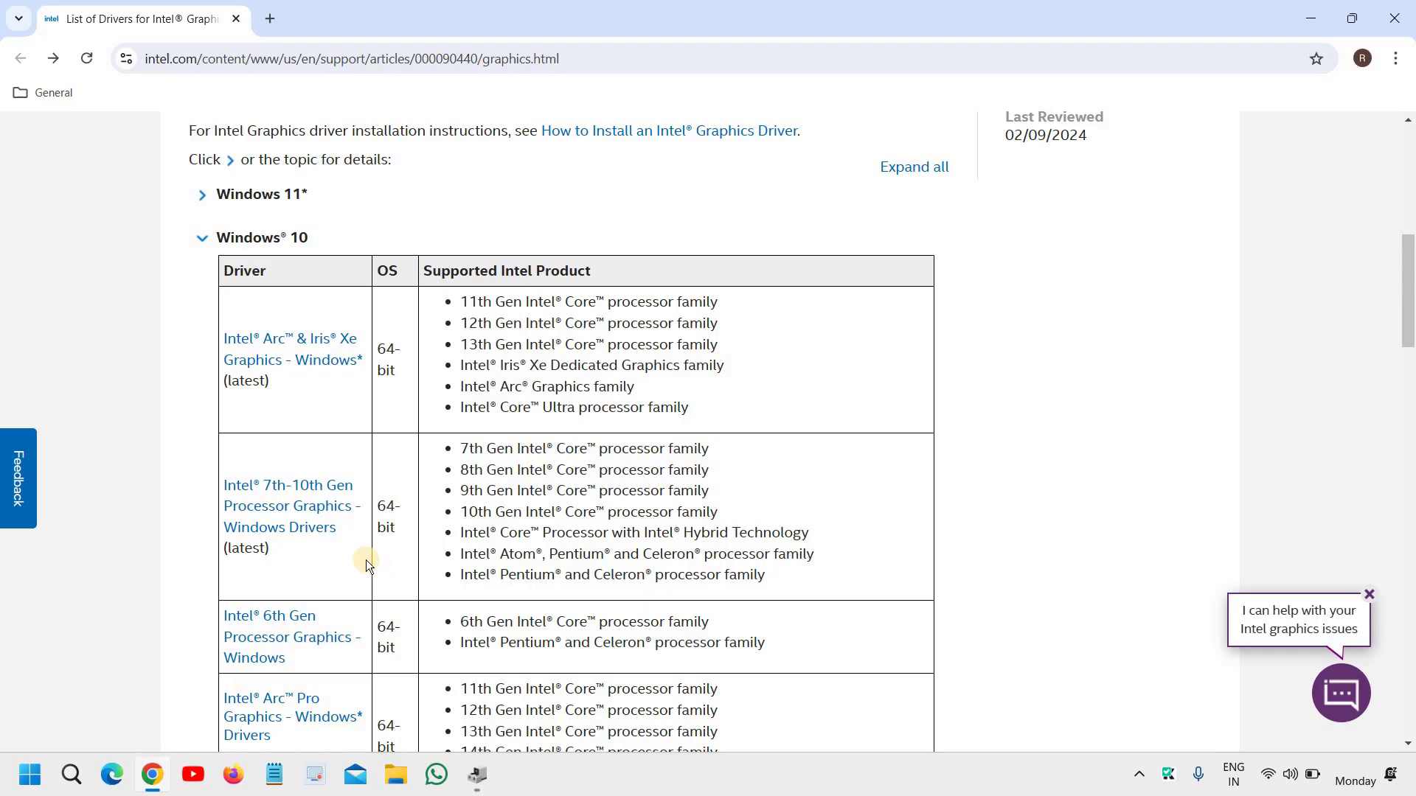
pyautogui.click(273, 238)
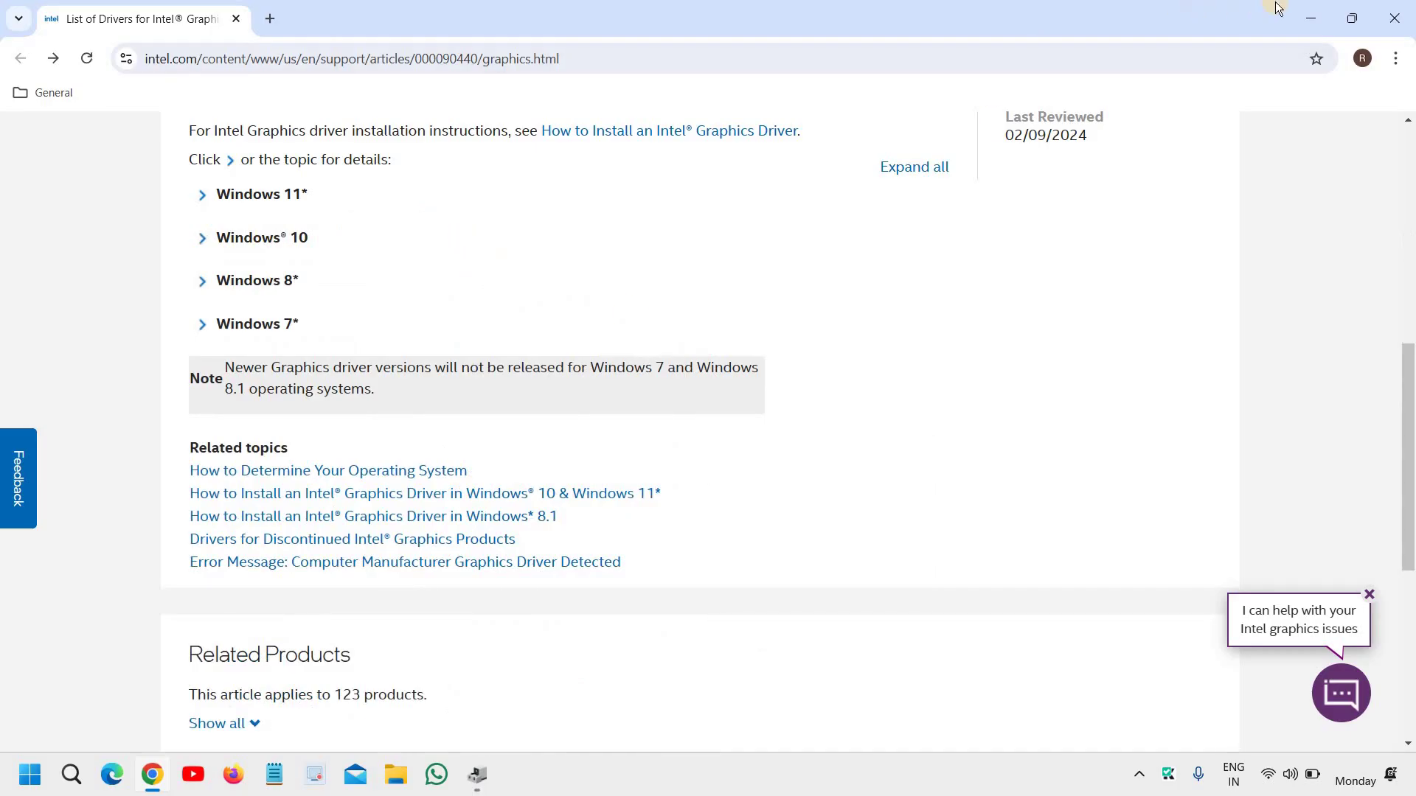
pyautogui.click(1315, 20)
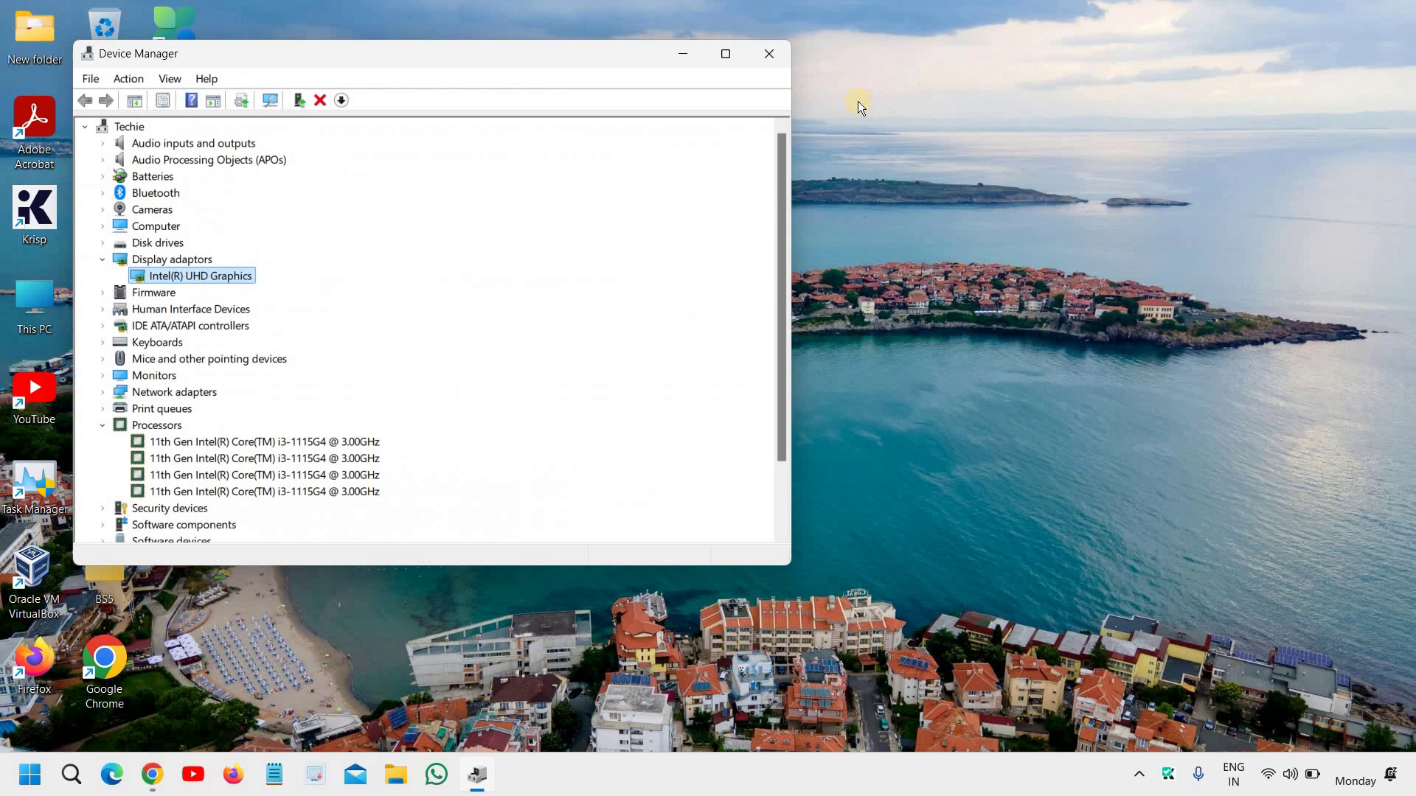
pyautogui.click(769, 54)
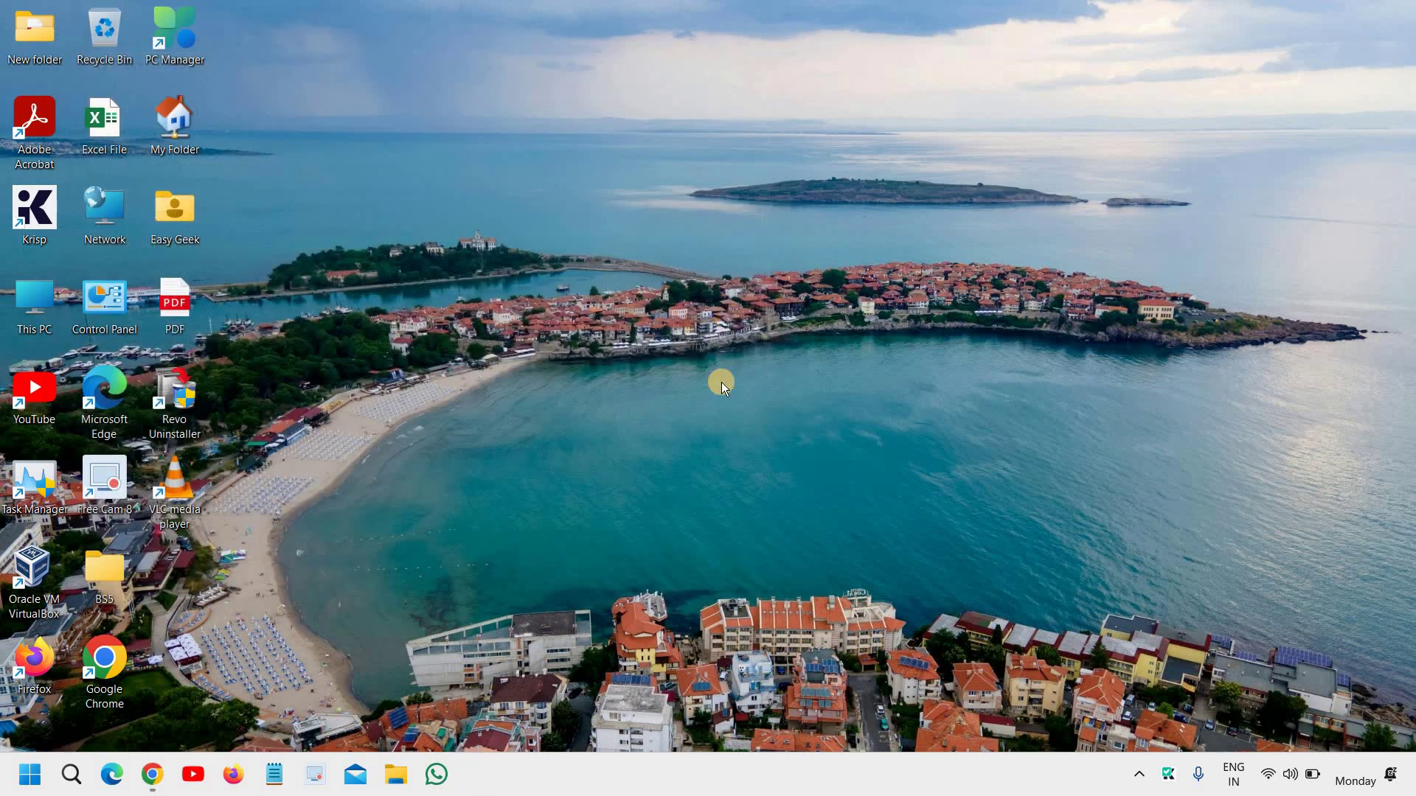